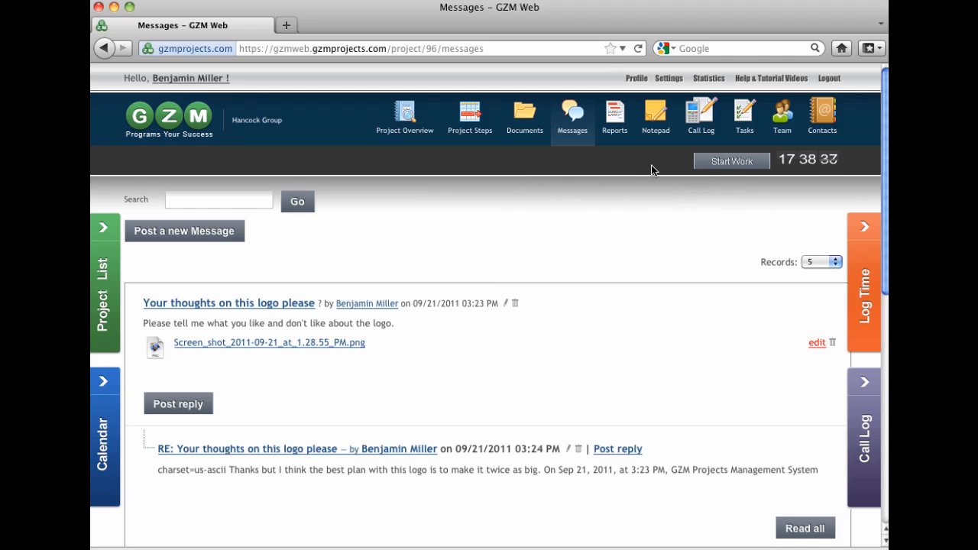
Step: Start a work timer for the Hancock Group task about changing the login form in the flash intro
{"action": "left_click", "coordinate": [720, 160]}
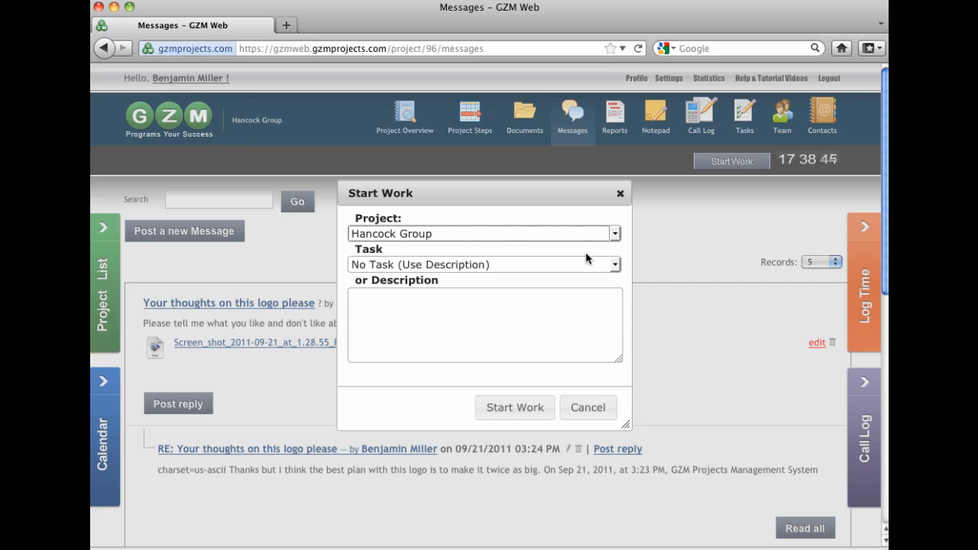
{"action": "left_click", "coordinate": [602, 265]}
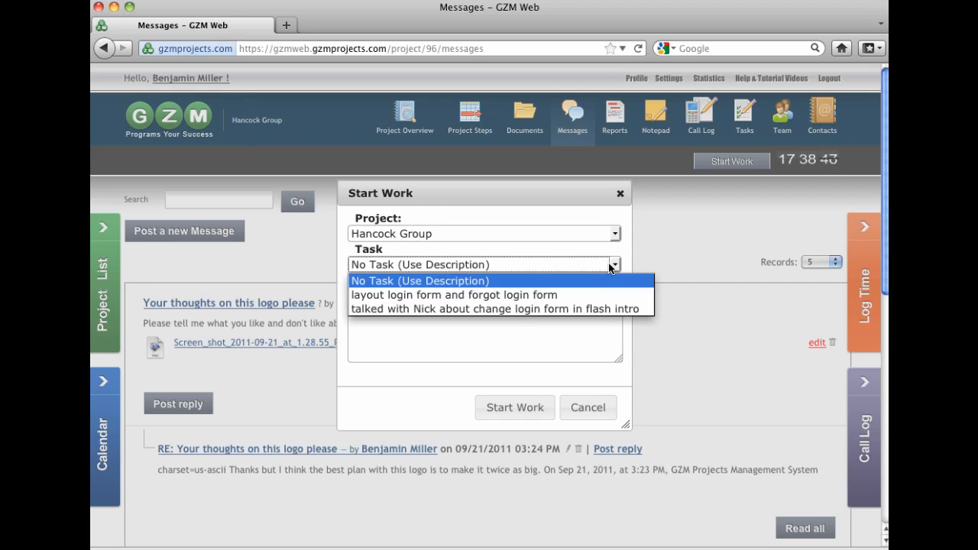
{"action": "left_click", "coordinate": [600, 310]}
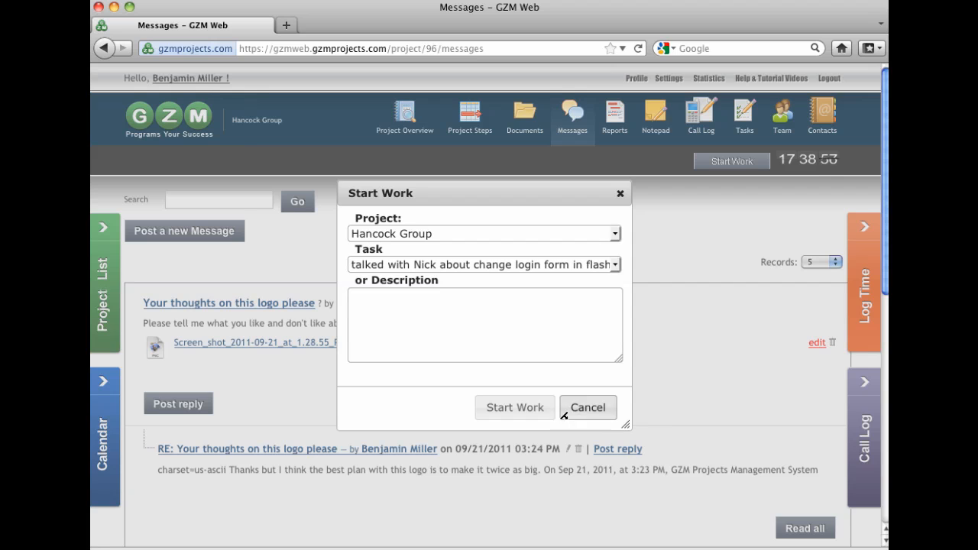
{"action": "left_click", "coordinate": [585, 399]}
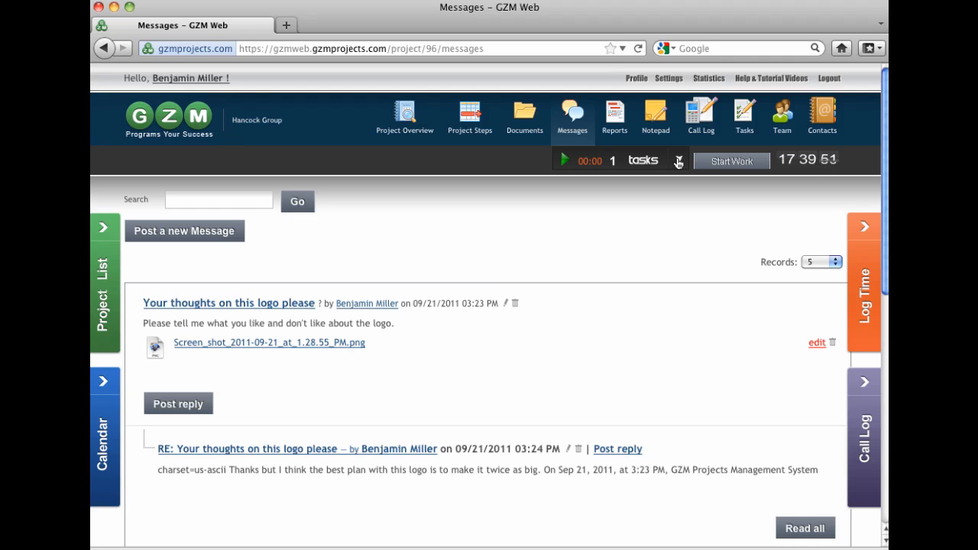
Step: Start a second timer for project Fort Worth New Orchestra with the description "General planning"
{"action": "left_click", "coordinate": [678, 162]}
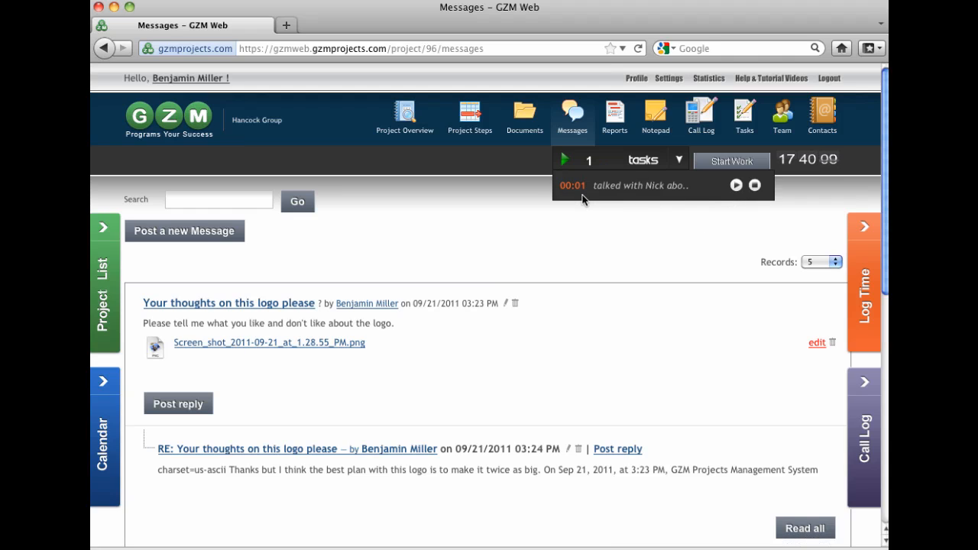
{"action": "left_click", "coordinate": [718, 163]}
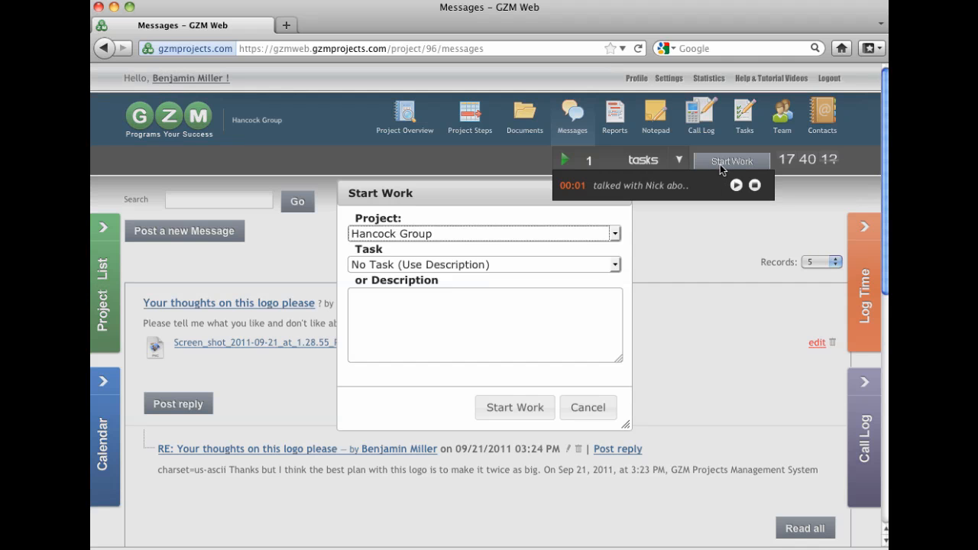
{"action": "left_click", "coordinate": [615, 235]}
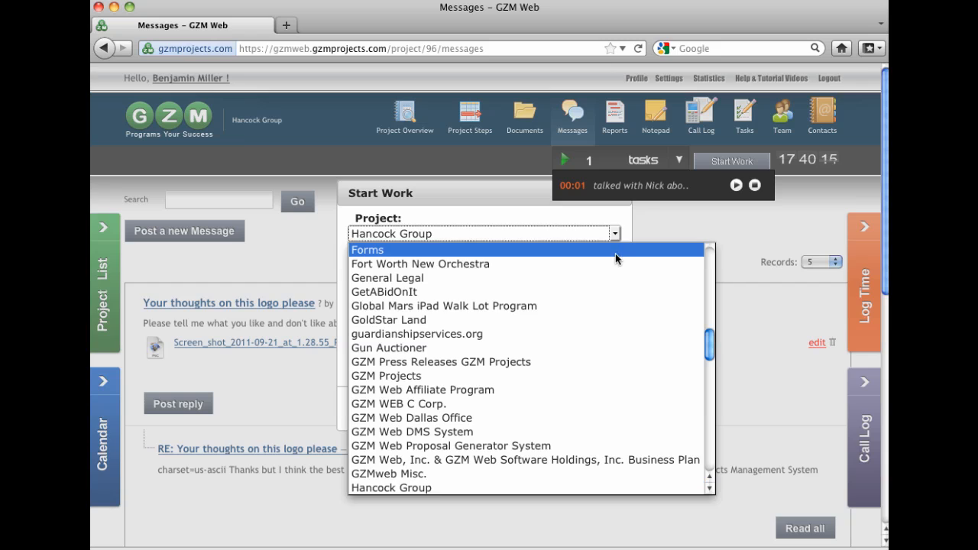
{"action": "left_click", "coordinate": [617, 264]}
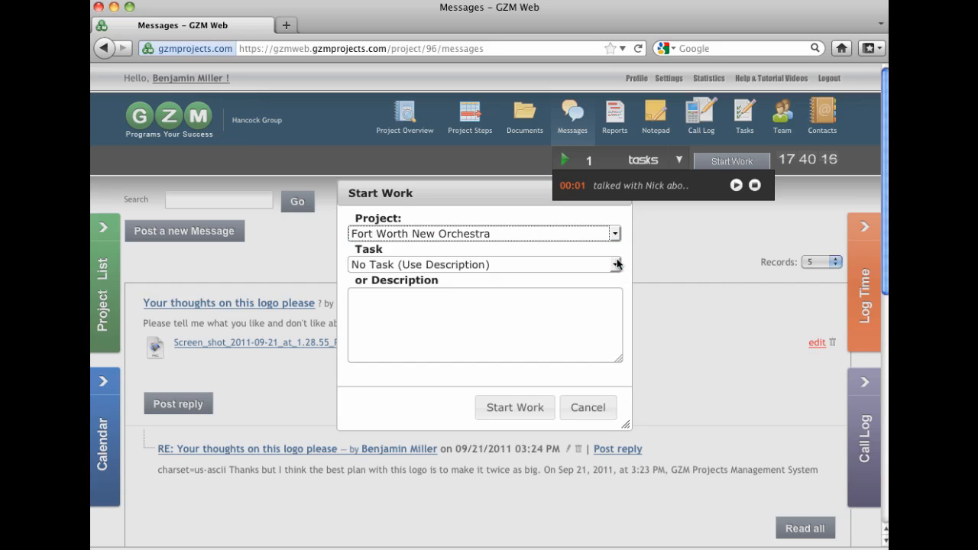
{"action": "left_click", "coordinate": [520, 313]}
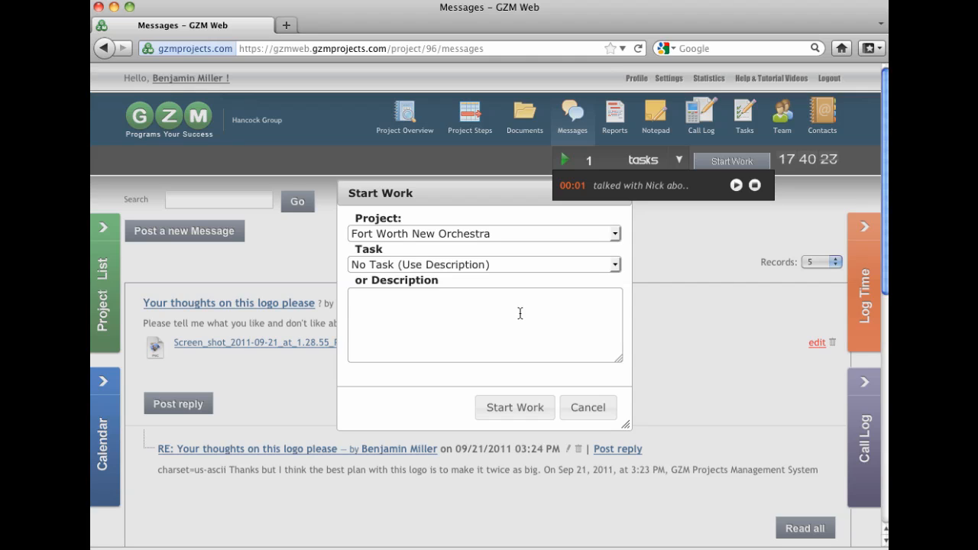
{"action": "type", "text": "General planning"}
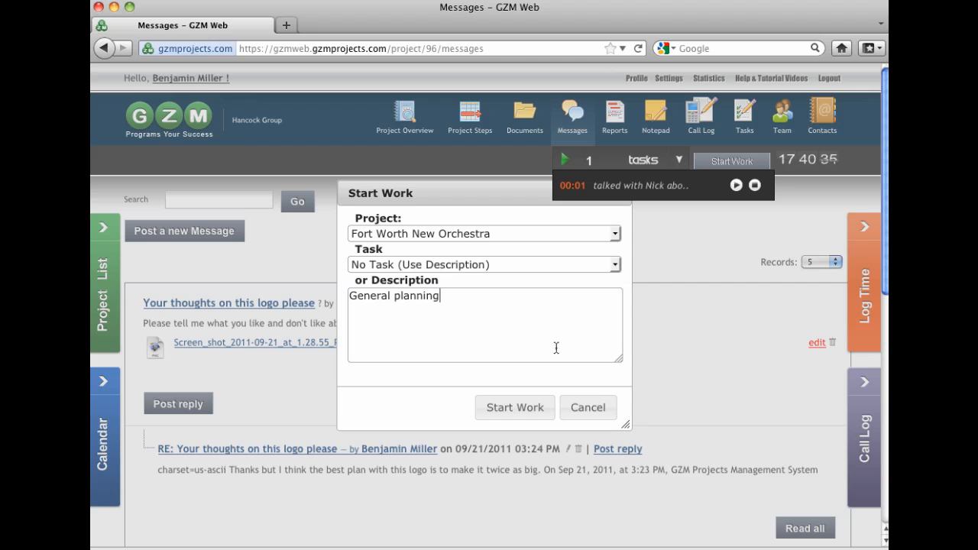
{"action": "left_click", "coordinate": [540, 406]}
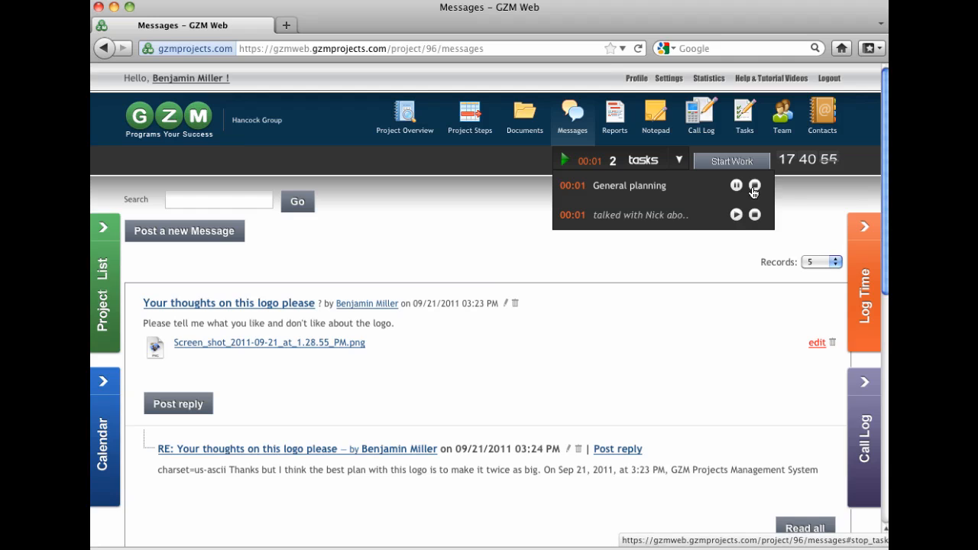
Step: Stop both running task timers
{"action": "left_click", "coordinate": [754, 185]}
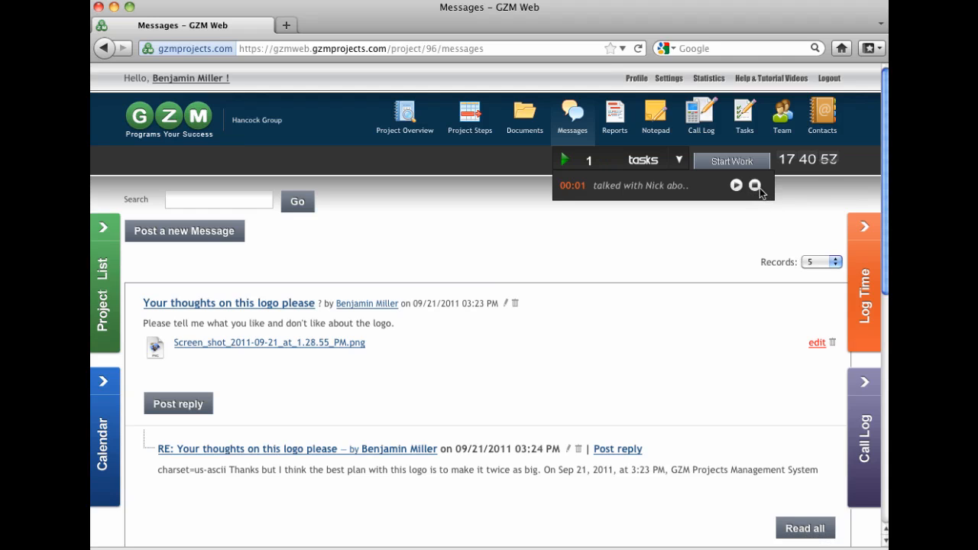
{"action": "left_click", "coordinate": [755, 185]}
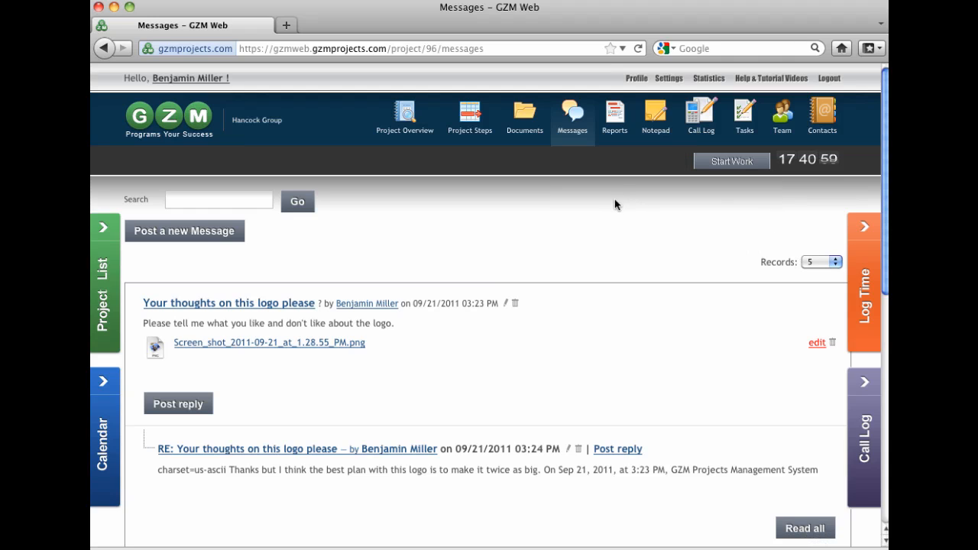
Step: Open the Reports page and browse the completed work entries
{"action": "left_click", "coordinate": [615, 122]}
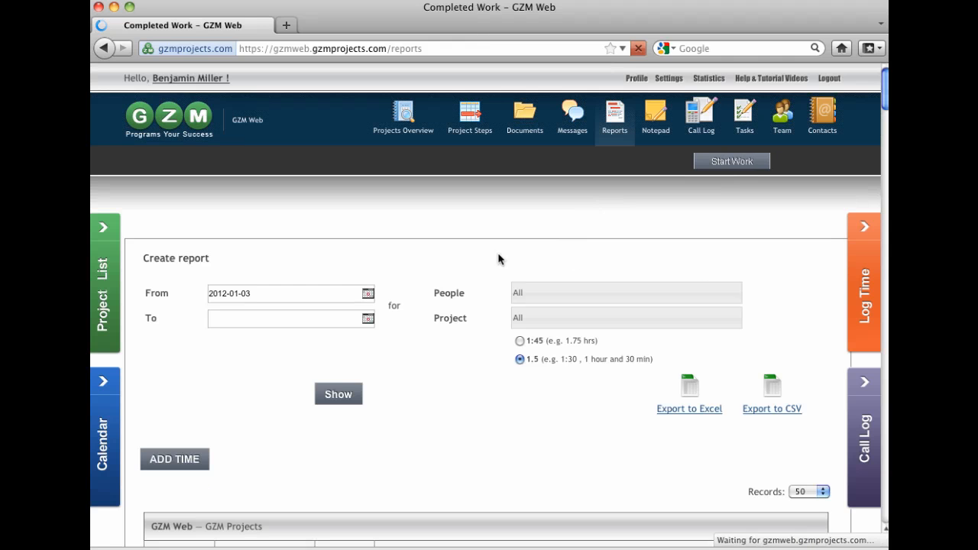
{"action": "scroll", "coordinate": [473, 269], "scroll_direction": "down", "scroll_amount": 8}
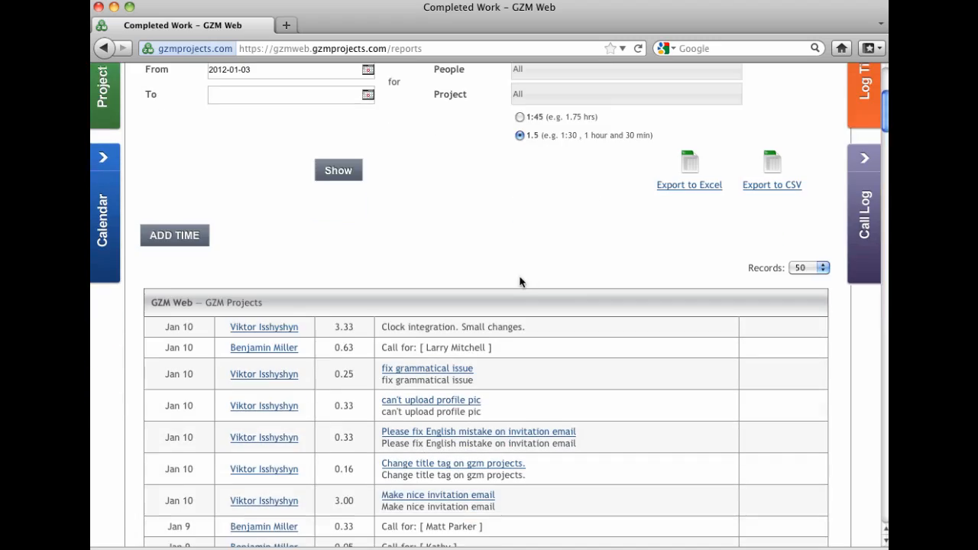
{"action": "scroll", "coordinate": [544, 288], "scroll_direction": "down", "scroll_amount": 18}
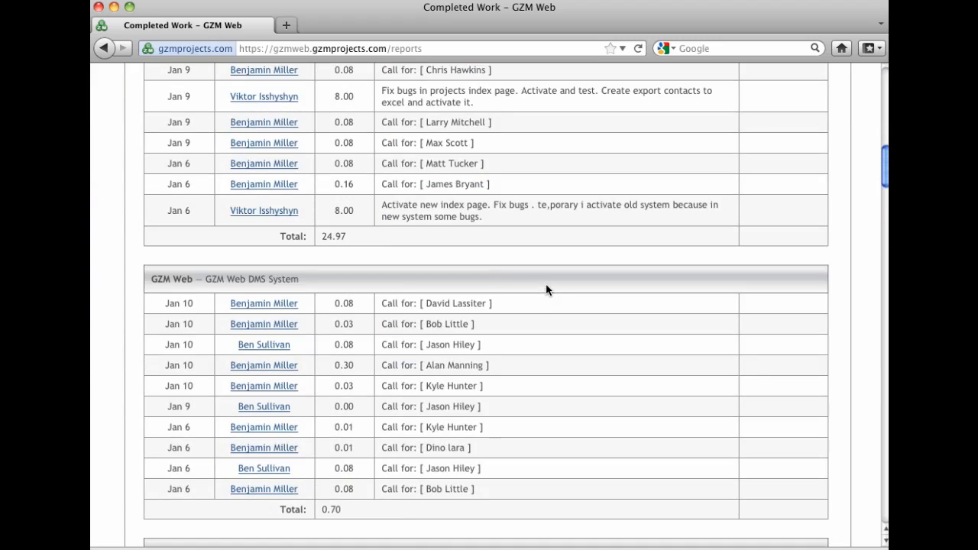
{"action": "scroll", "coordinate": [546, 290], "scroll_direction": "down", "scroll_amount": 11}
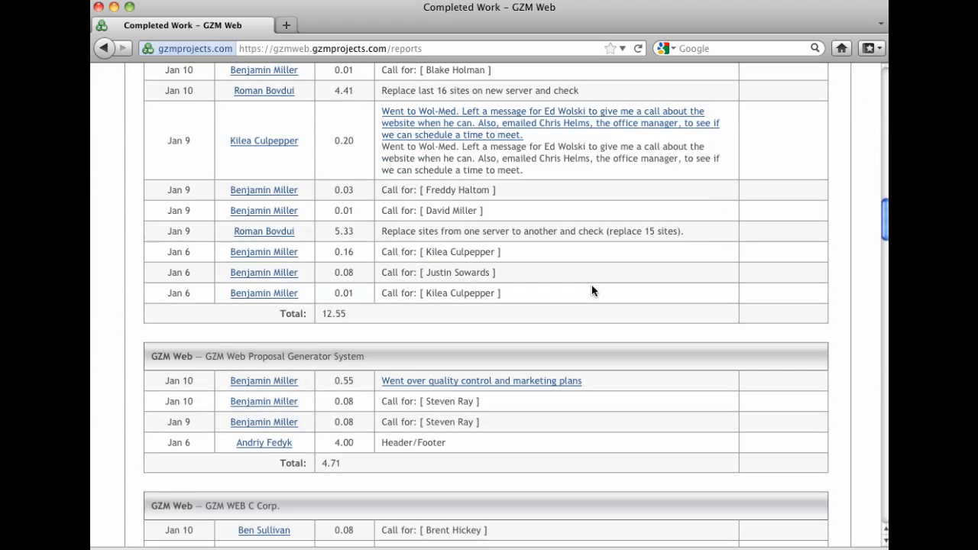
{"action": "scroll", "coordinate": [592, 289], "scroll_direction": "up", "scroll_amount": 16}
{"action": "scroll", "coordinate": [592, 283], "scroll_direction": "up", "scroll_amount": 20}
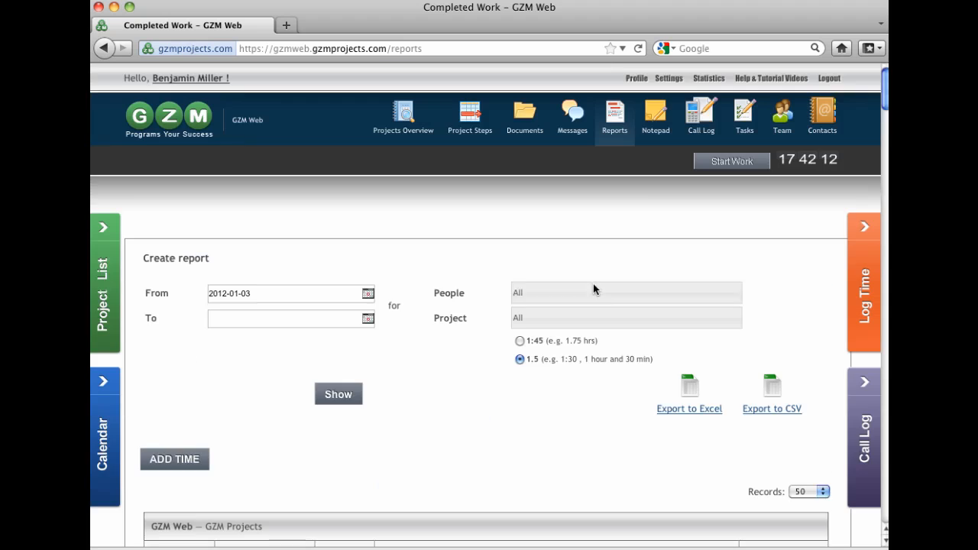
Step: Filter the report from 2012-01-10 to 2012-01-10 for the logged-in user, show it, and review the entries
{"action": "left_click", "coordinate": [368, 294]}
{"action": "left_click", "coordinate": [275, 384]}
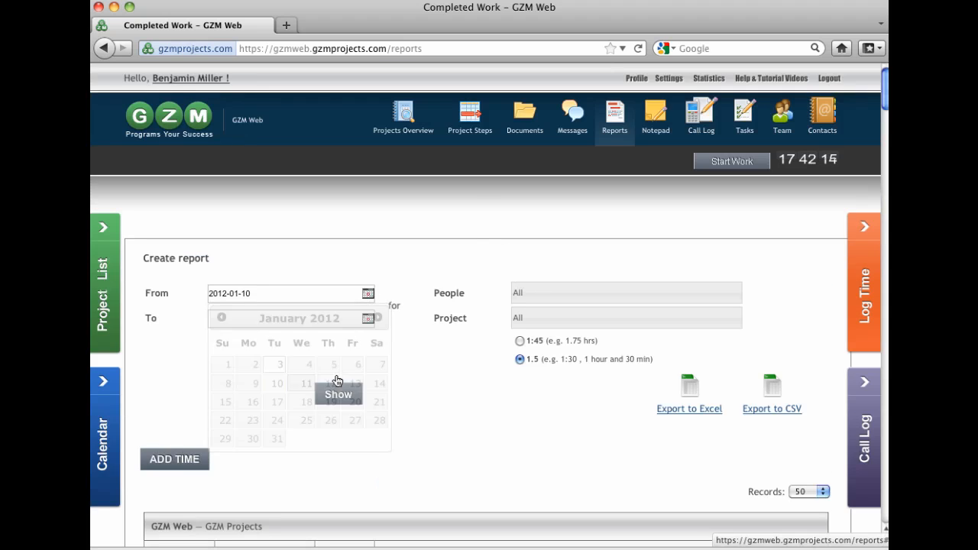
{"action": "left_click", "coordinate": [368, 319]}
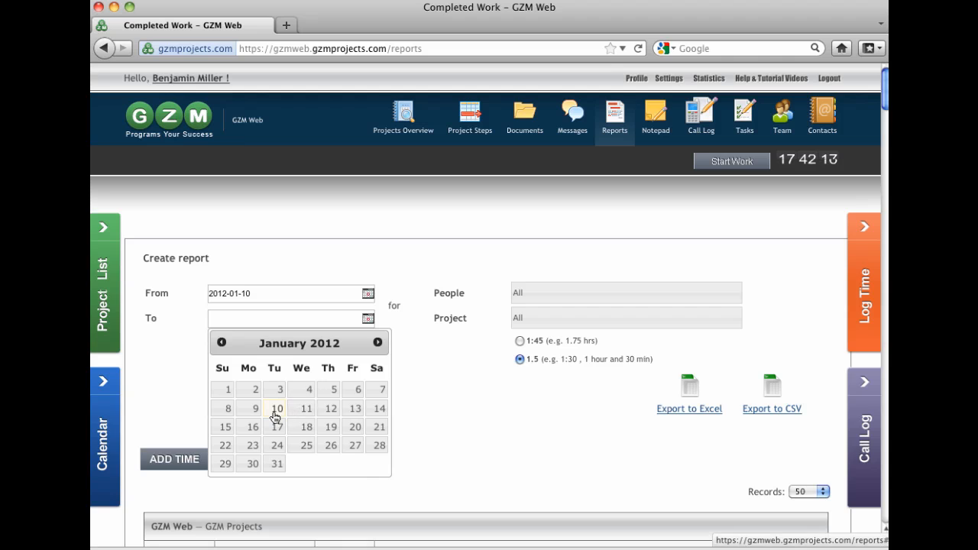
{"action": "left_click", "coordinate": [275, 410]}
{"action": "left_click", "coordinate": [543, 296]}
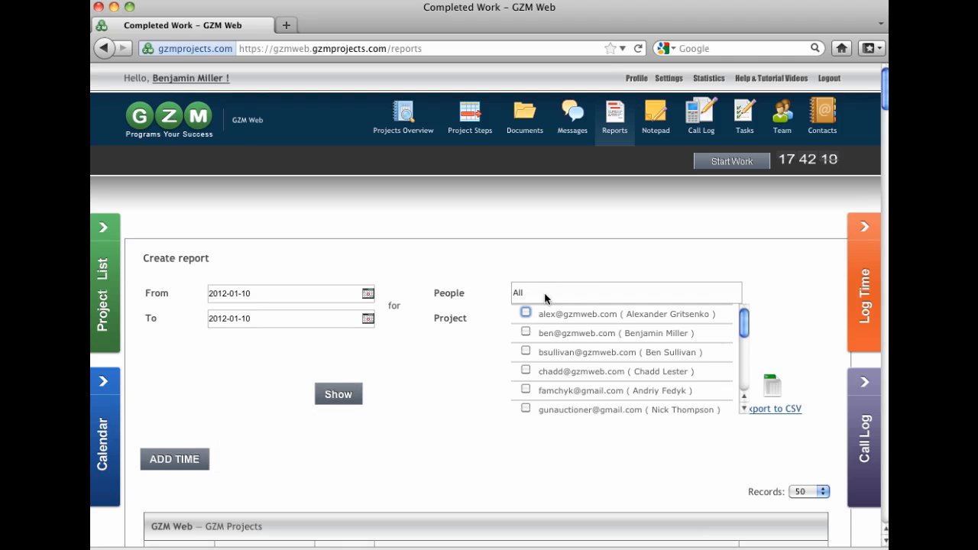
{"action": "left_click", "coordinate": [525, 332]}
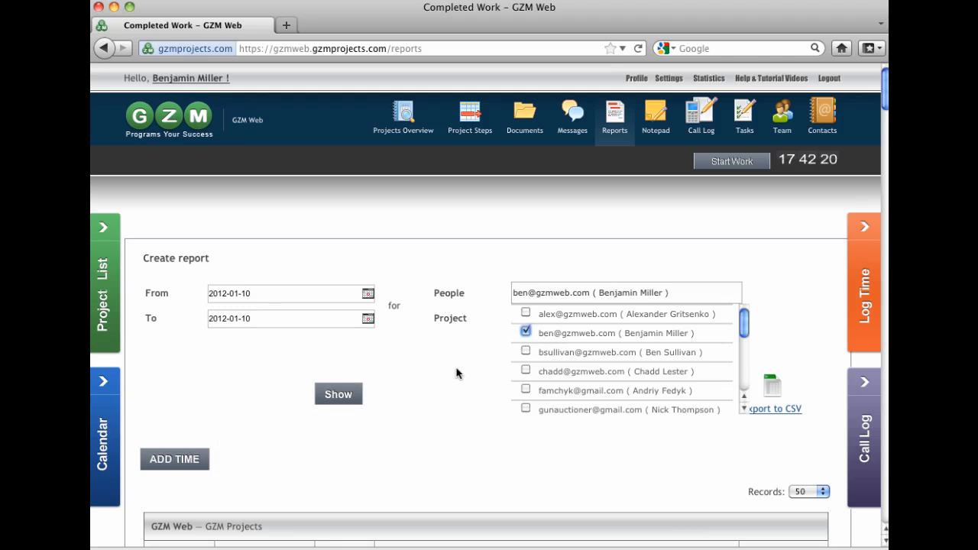
{"action": "left_click", "coordinate": [344, 394]}
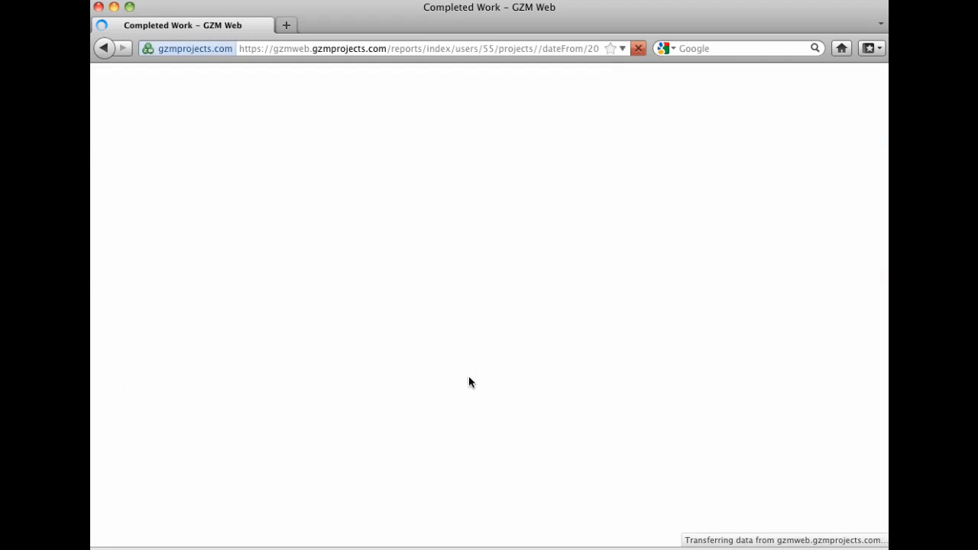
{"action": "scroll", "coordinate": [446, 361], "scroll_direction": "down", "scroll_amount": 3}
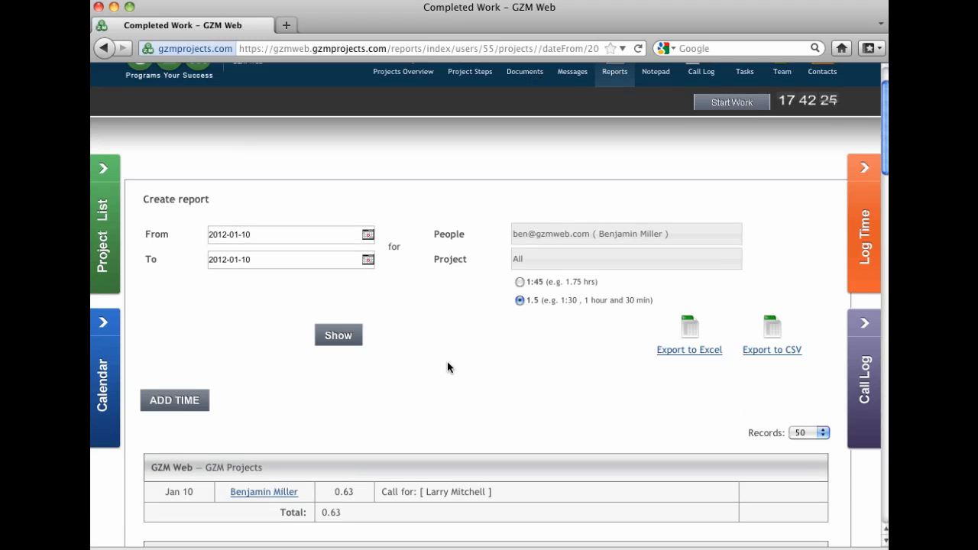
{"action": "scroll", "coordinate": [467, 362], "scroll_direction": "down", "scroll_amount": 10}
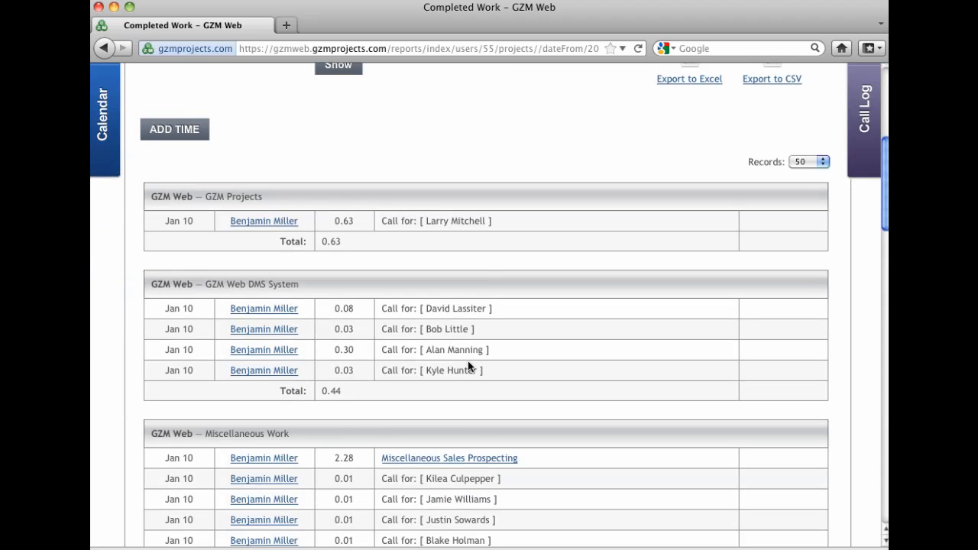
{"action": "scroll", "coordinate": [467, 365], "scroll_direction": "down", "scroll_amount": 13}
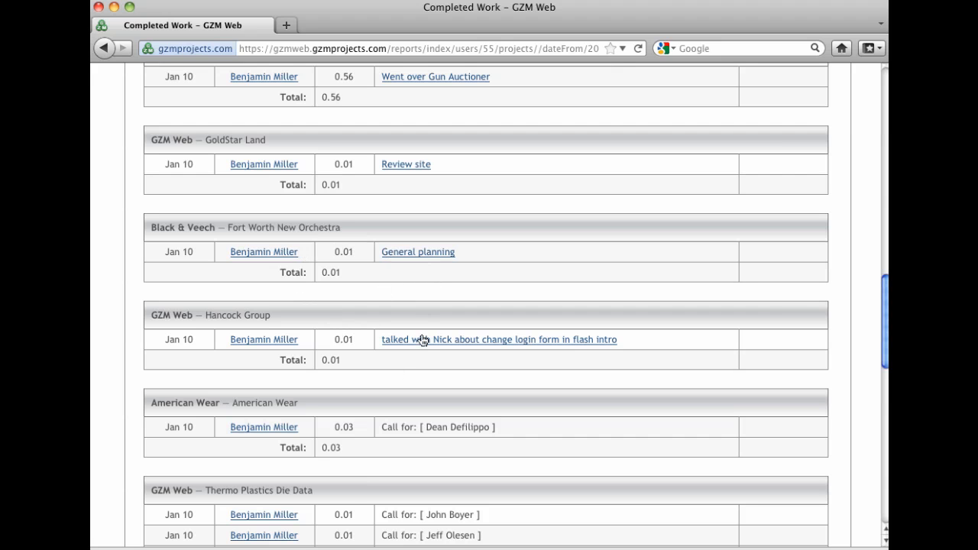
{"action": "scroll", "coordinate": [423, 340], "scroll_direction": "up", "scroll_amount": 20}
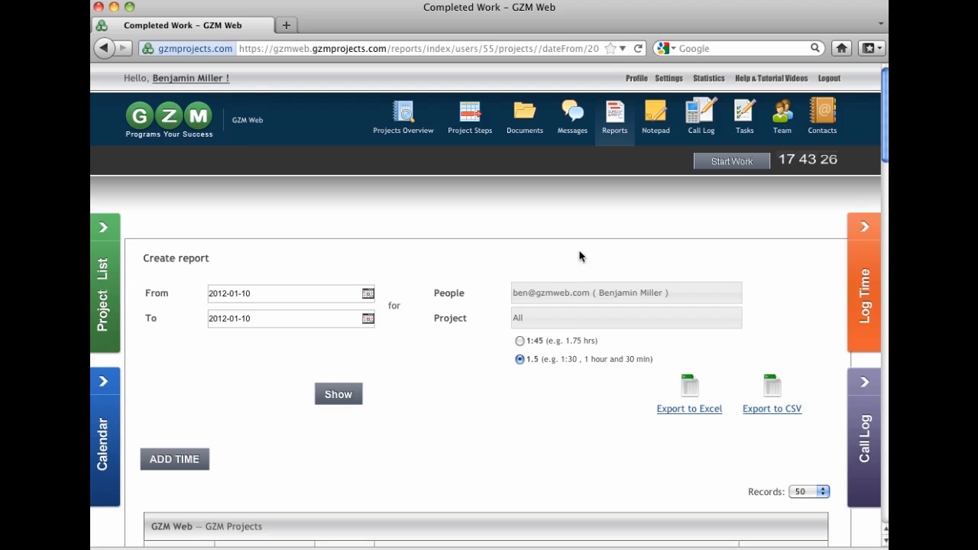
Step: Open Log Time, choose the Accounting project and enter the description "Did some books"
{"action": "left_click", "coordinate": [856, 305]}
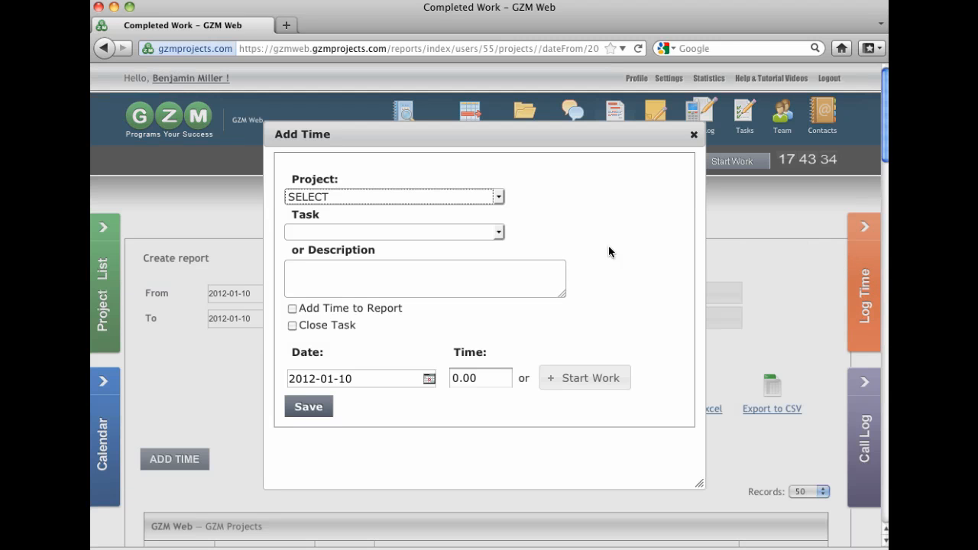
{"action": "left_click", "coordinate": [486, 200]}
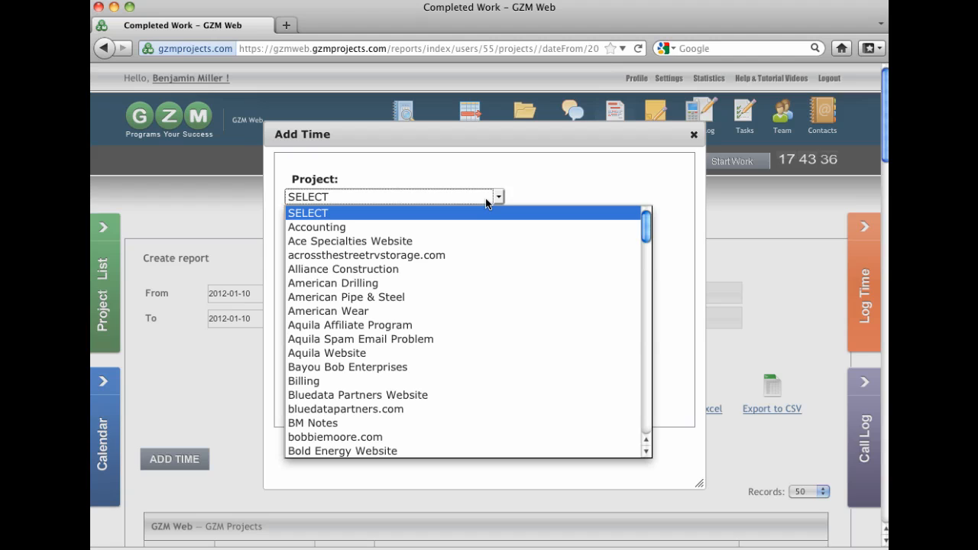
{"action": "left_click", "coordinate": [525, 228]}
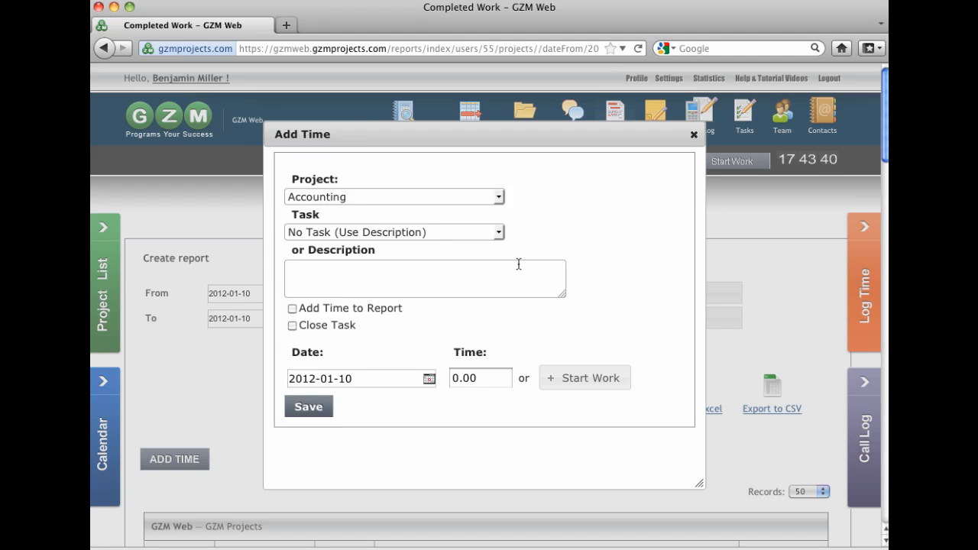
{"action": "type", "text": "Did some books"}
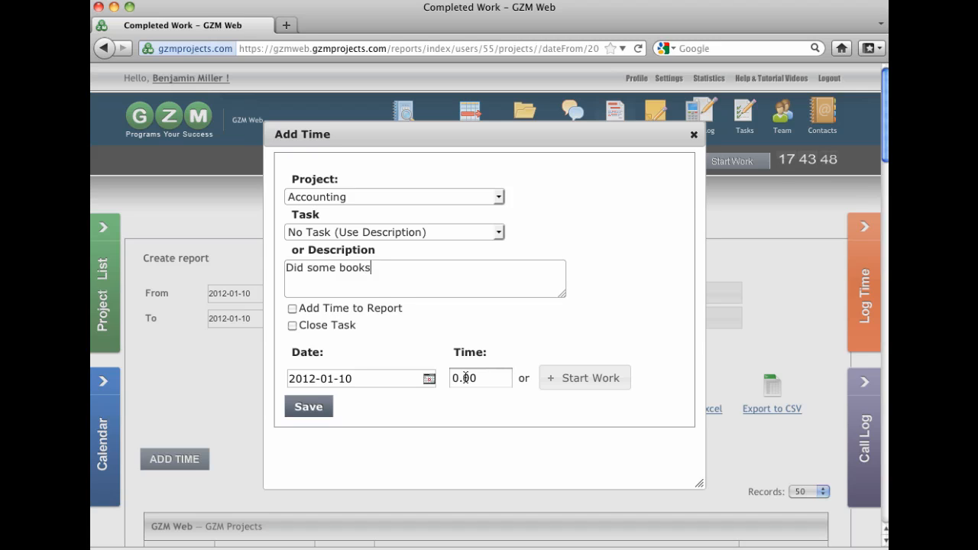
Step: Set the time to 0.50, tick Add Time to Report, and save the entry
{"action": "left_click_drag", "start_coordinate": [465, 378], "coordinate": [500, 377]}
{"action": "type", "text": "50"}
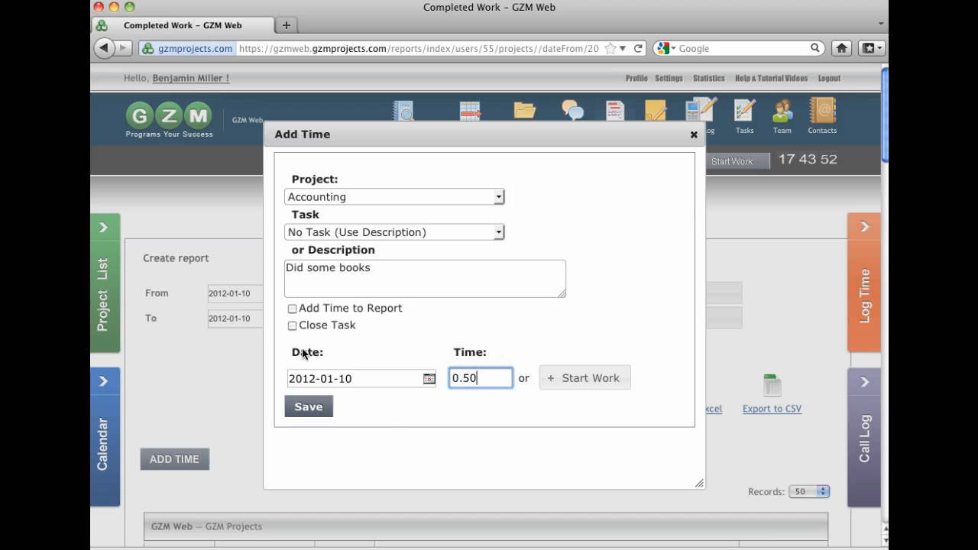
{"action": "left_click", "coordinate": [292, 309]}
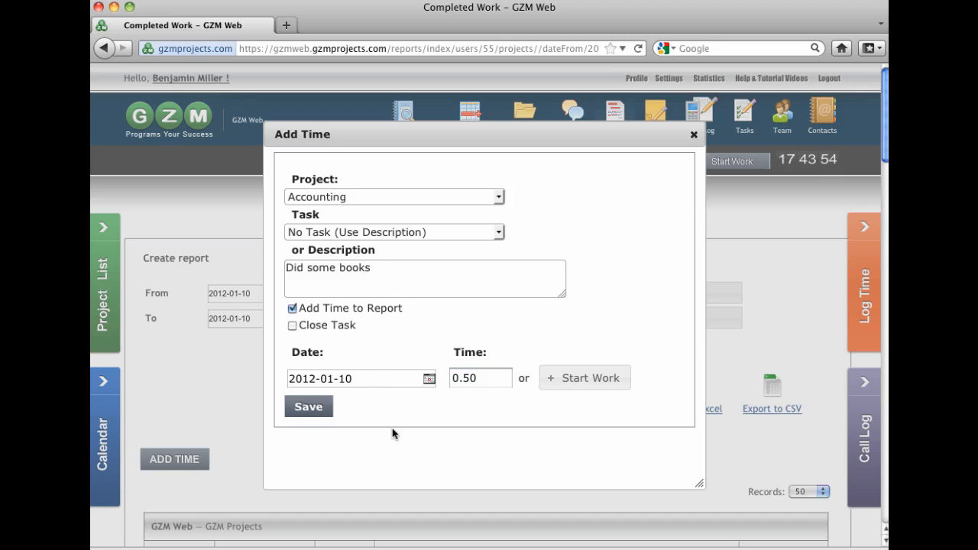
{"action": "left_click", "coordinate": [310, 409]}
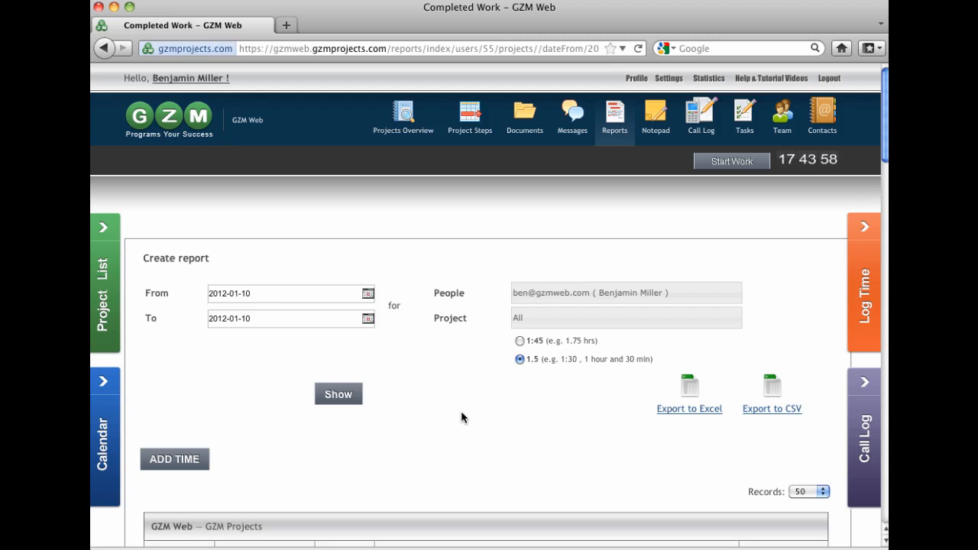
Step: Reopen the Reports page
{"action": "left_click", "coordinate": [616, 116]}
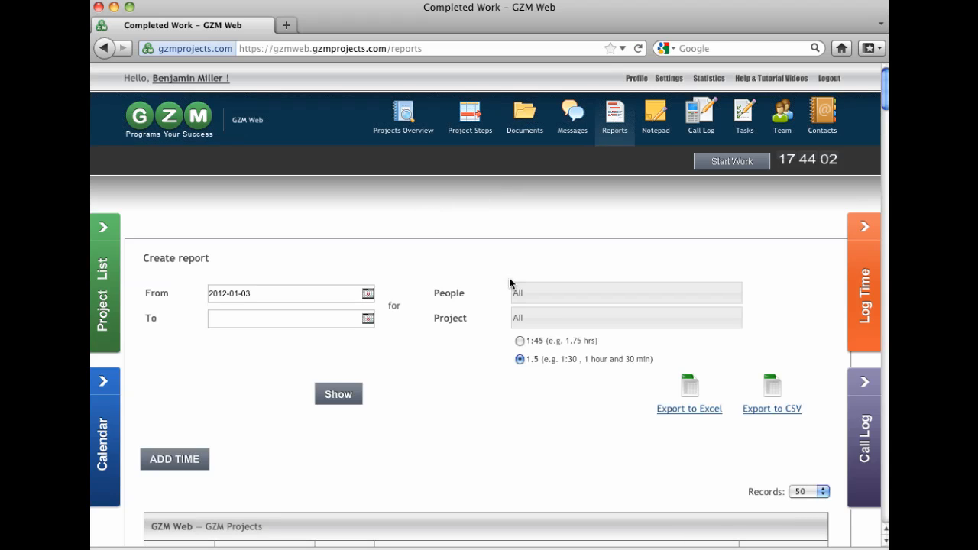
Step: Filter the report for the logged-in user starting from 2012-01-10 and show it
{"action": "left_click", "coordinate": [535, 293]}
{"action": "left_click", "coordinate": [525, 332]}
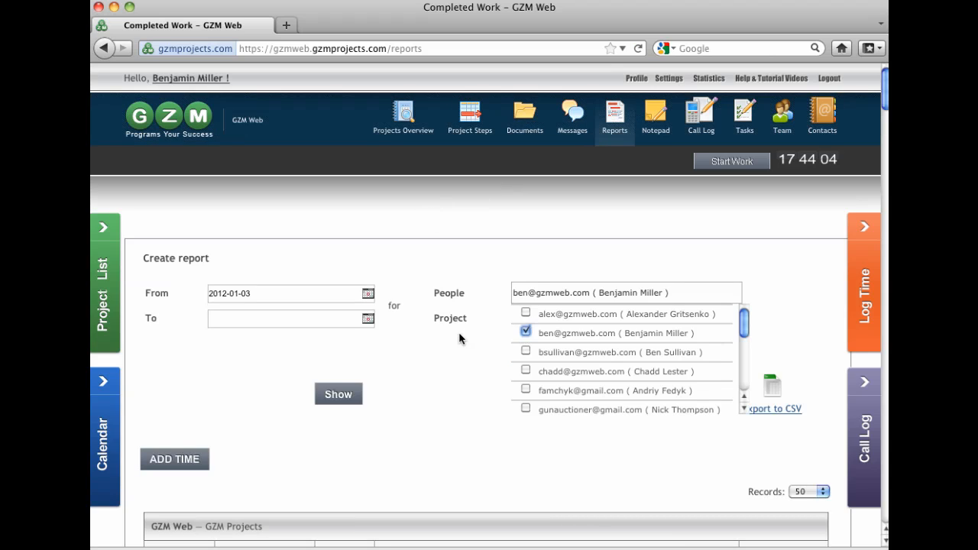
{"action": "left_click", "coordinate": [461, 339]}
{"action": "left_click", "coordinate": [368, 293]}
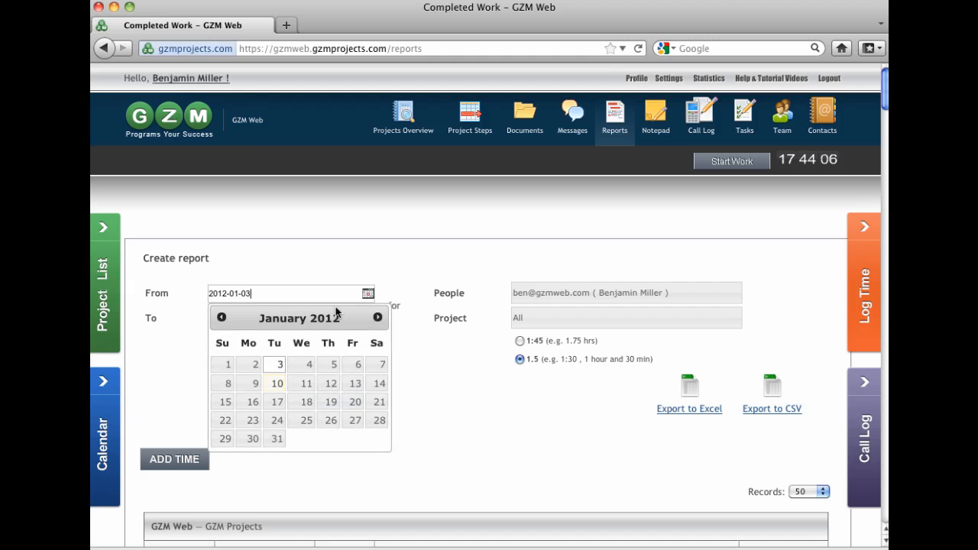
{"action": "left_click", "coordinate": [277, 382]}
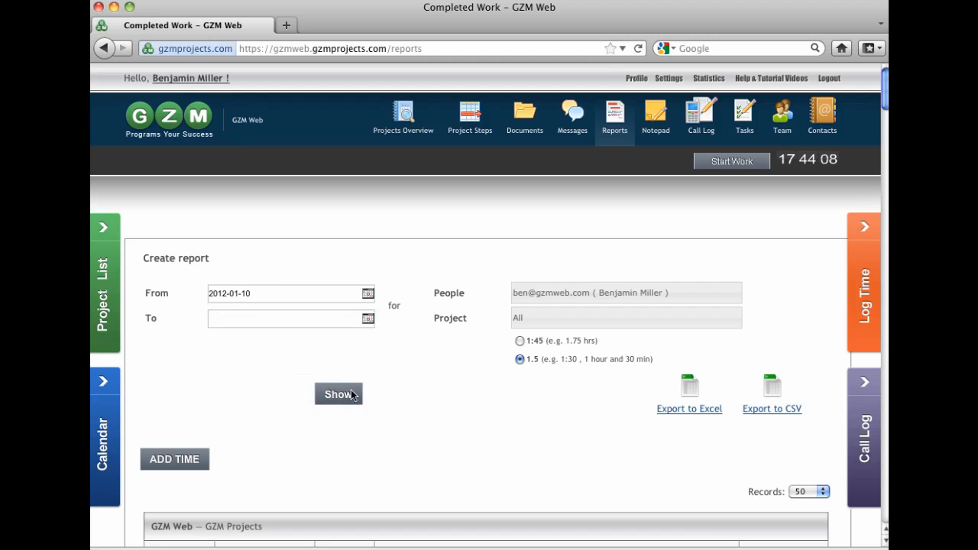
{"action": "left_click", "coordinate": [351, 395]}
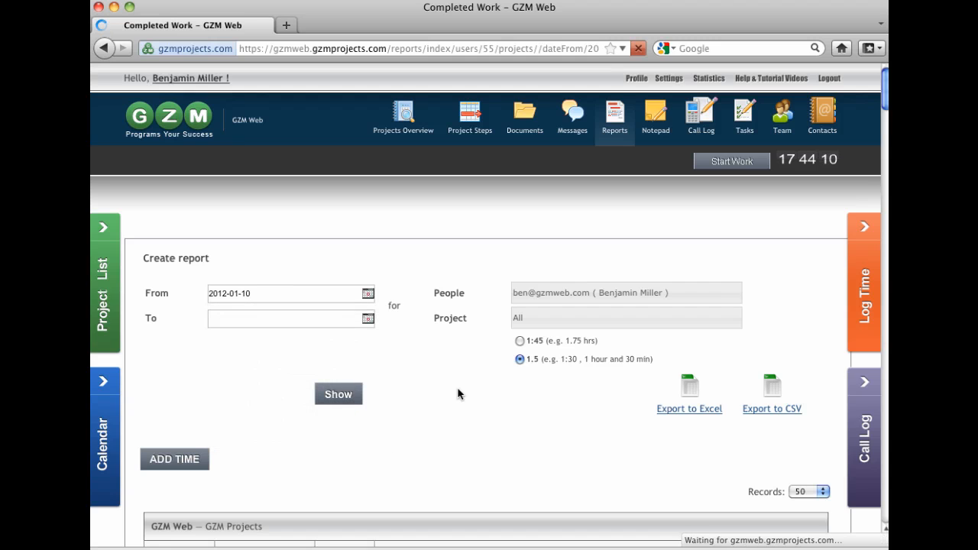
Step: Scroll through the report's project entries to review the logged time, including the Accounting project
{"action": "scroll", "coordinate": [457, 394], "scroll_direction": "down", "scroll_amount": 5}
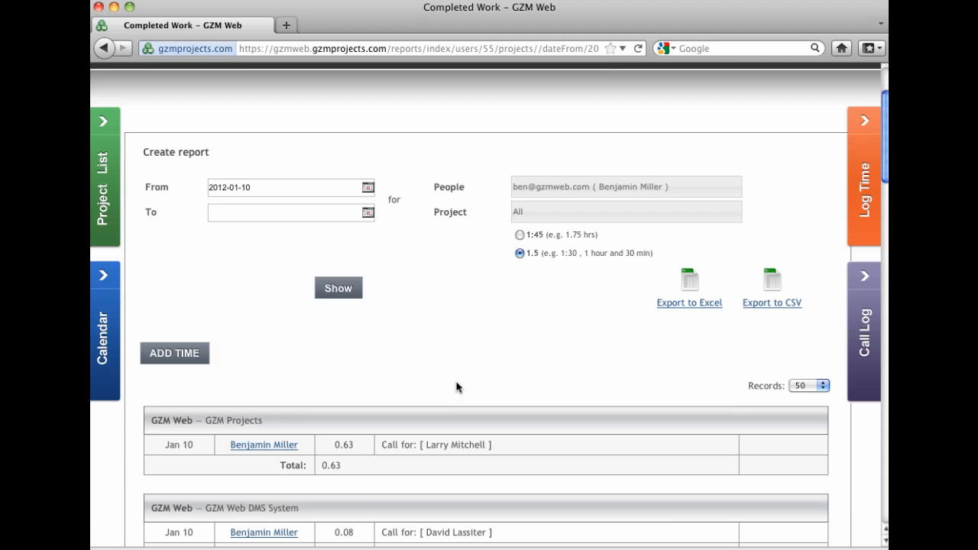
{"action": "scroll", "coordinate": [457, 380], "scroll_direction": "down", "scroll_amount": 2}
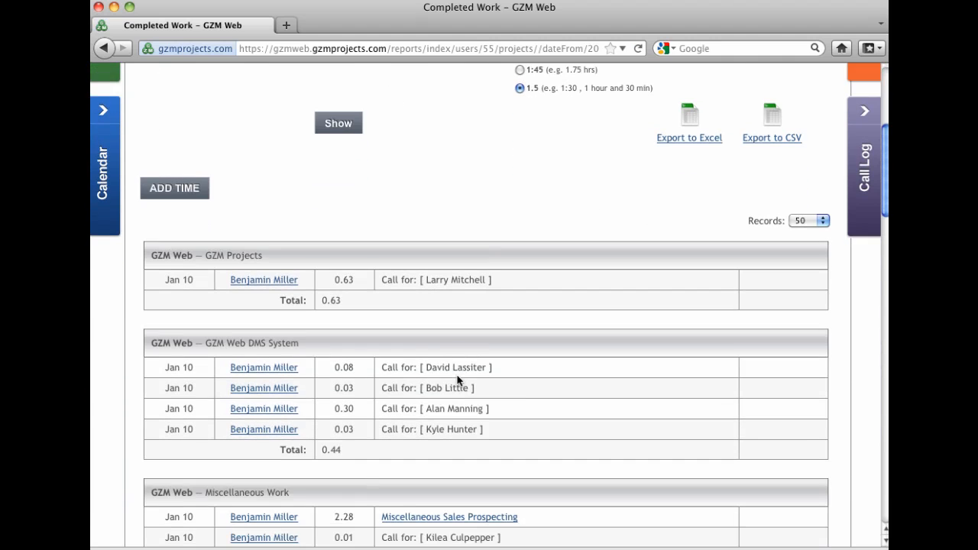
{"action": "scroll", "coordinate": [532, 371], "scroll_direction": "down", "scroll_amount": 3}
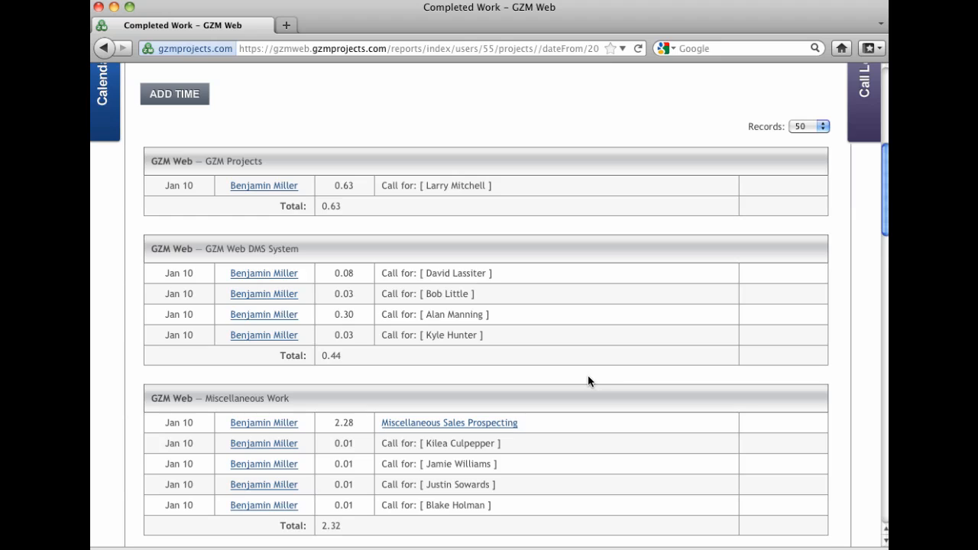
{"action": "scroll", "coordinate": [587, 376], "scroll_direction": "down", "scroll_amount": 3}
{"action": "scroll", "coordinate": [587, 377], "scroll_direction": "down", "scroll_amount": 5}
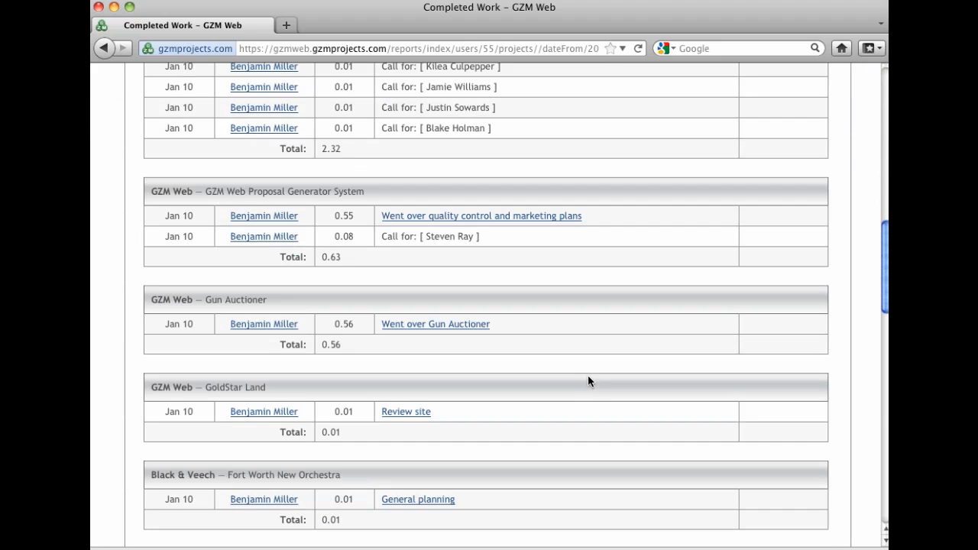
{"action": "scroll", "coordinate": [587, 376], "scroll_direction": "down", "scroll_amount": 3}
{"action": "scroll", "coordinate": [588, 377], "scroll_direction": "down", "scroll_amount": 2}
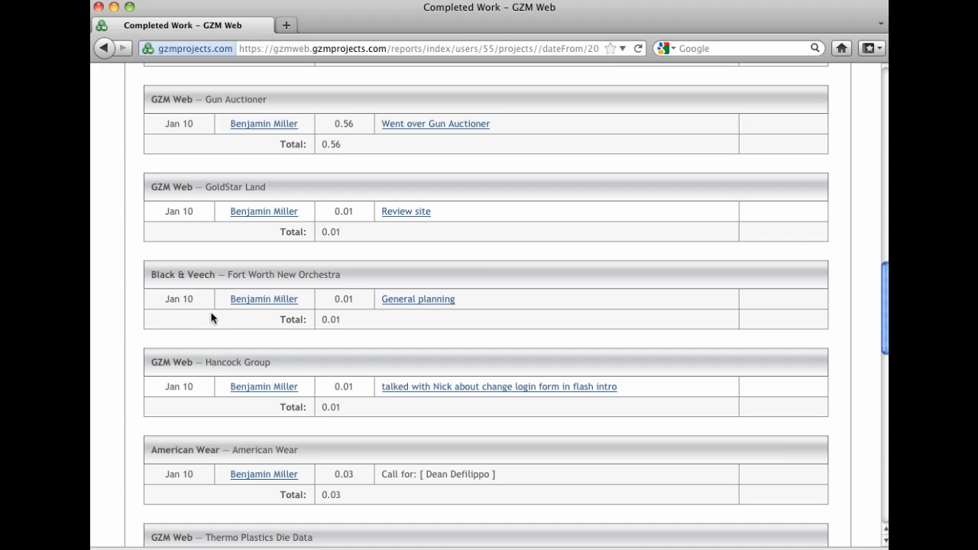
{"action": "scroll", "coordinate": [226, 336], "scroll_direction": "down", "scroll_amount": 5}
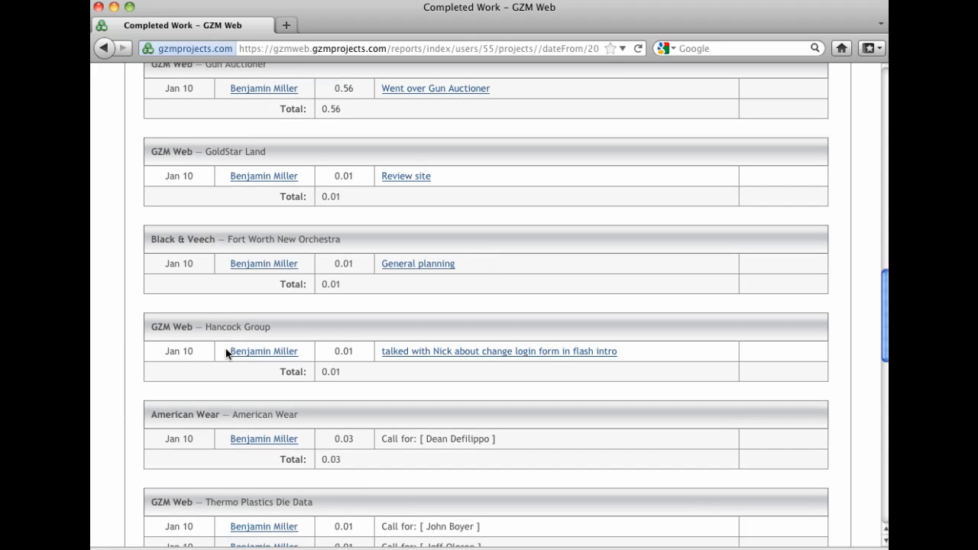
{"action": "scroll", "coordinate": [225, 349], "scroll_direction": "down", "scroll_amount": 5}
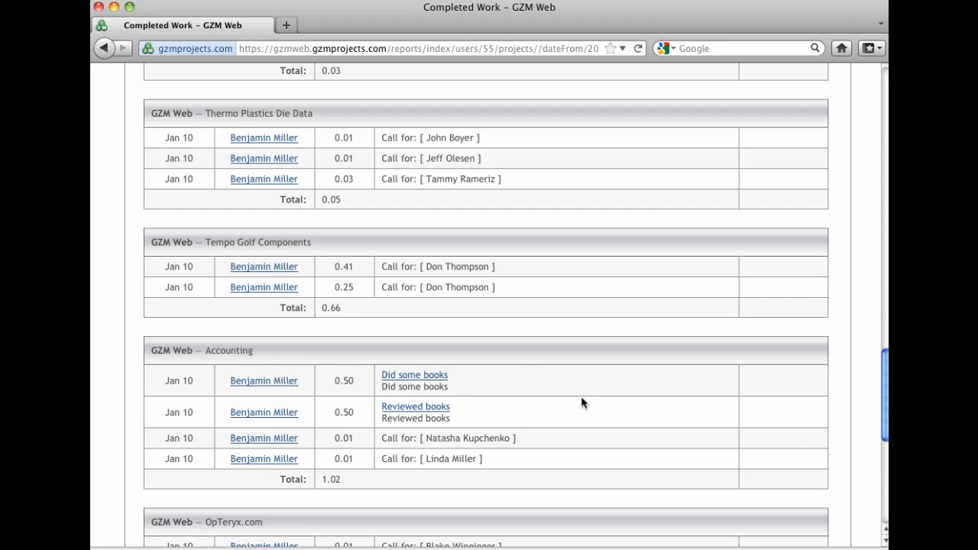
{"action": "scroll", "coordinate": [591, 405], "scroll_direction": "up", "scroll_amount": 20}
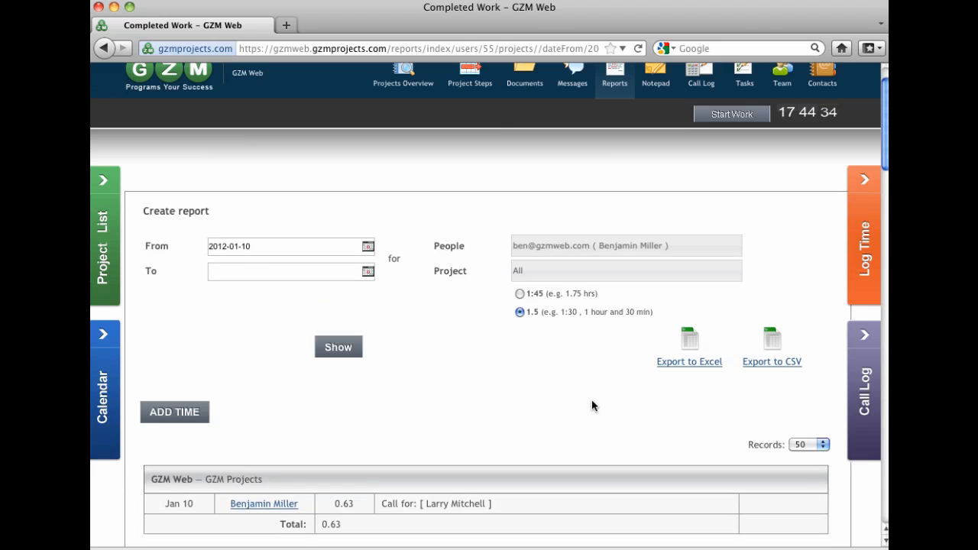